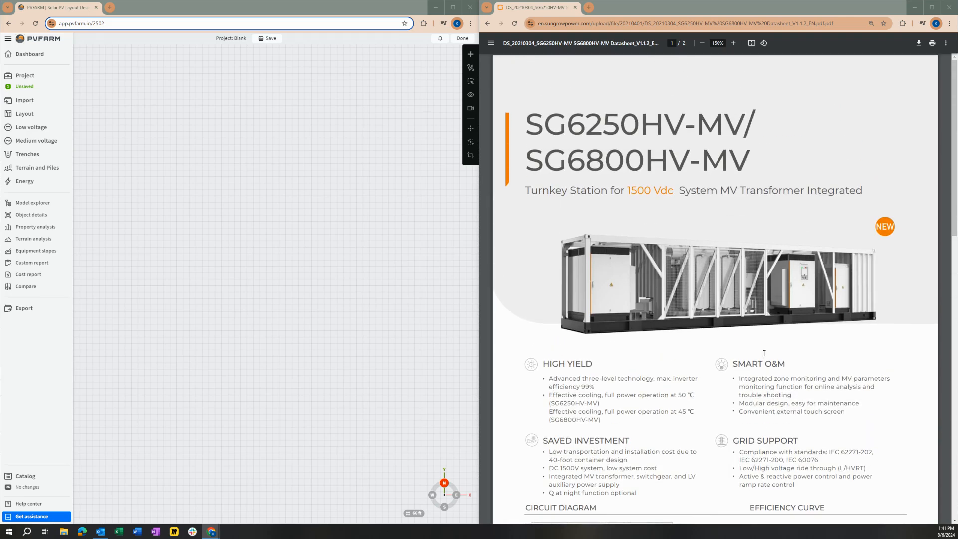
Examine the specification table on page 2 of the SG6250HV-MV/SG6800HV-MV datasheet.
{"action": "scroll", "coordinate": [625, 212], "scroll_direction": "down", "scroll_amount": 10}
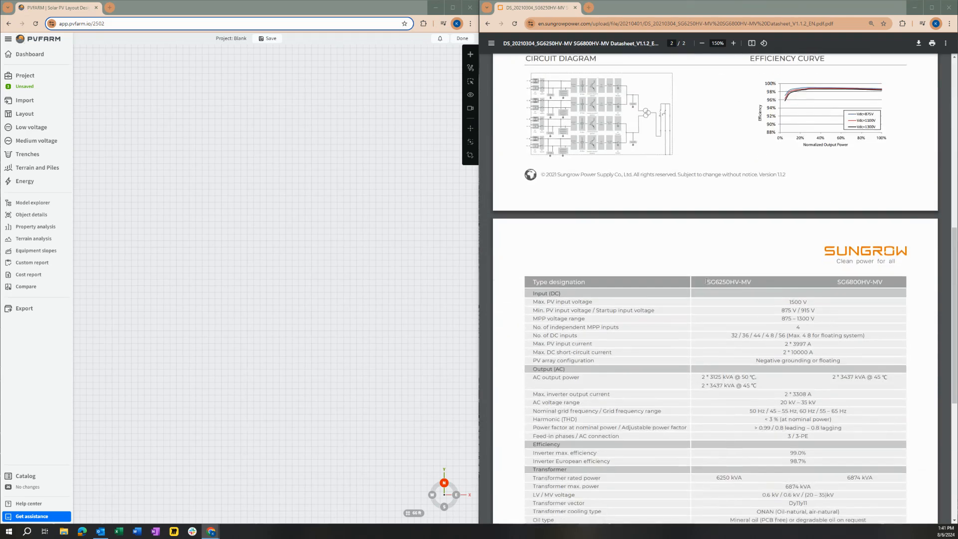
{"action": "scroll", "coordinate": [769, 303], "scroll_direction": "down", "scroll_amount": 5}
{"action": "scroll", "coordinate": [770, 319], "scroll_direction": "up", "scroll_amount": 1}
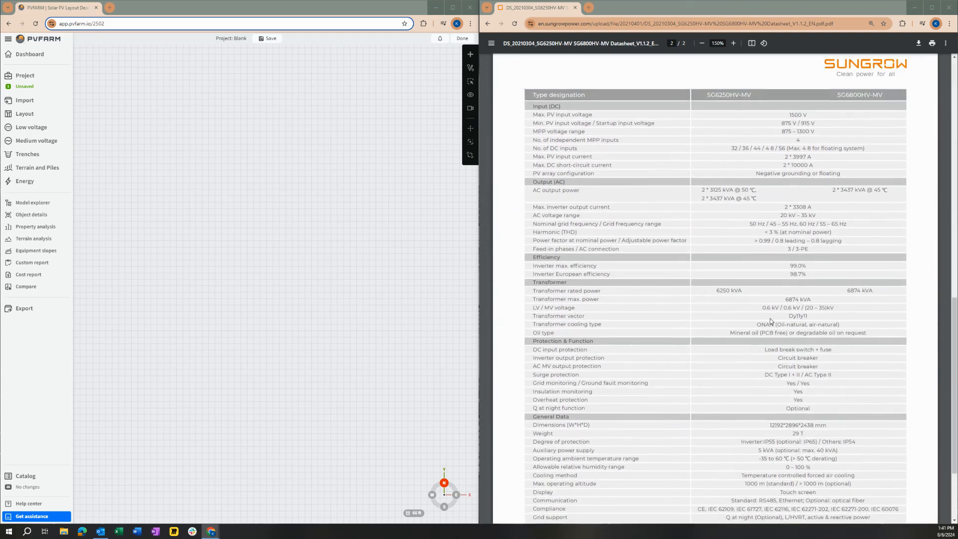
{"action": "left_click_drag", "start_coordinate": [954, 331], "coordinate": [954, 342]}
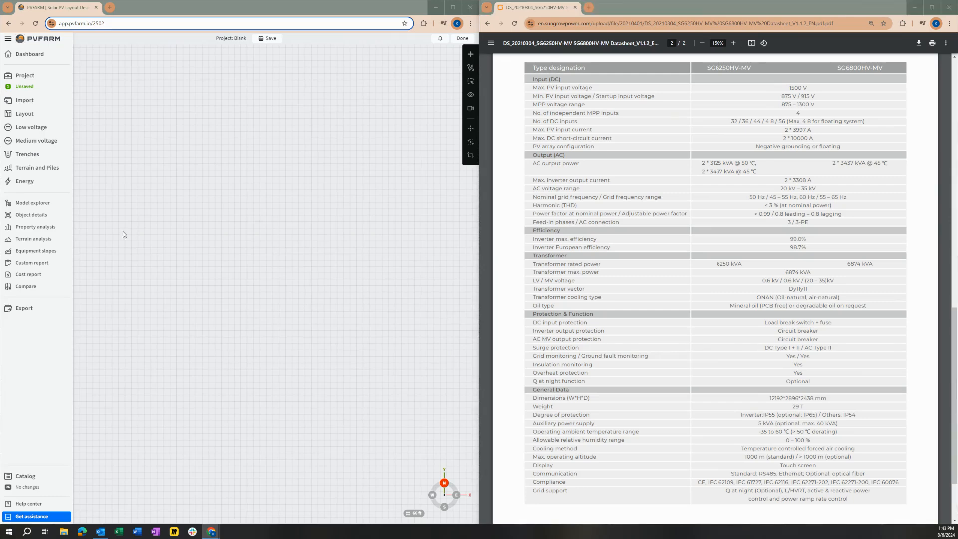
Add the Sungrow Transformer 3600.0 kW 36000.0 V from the catalog to the blank project and close the catalog.
{"action": "left_click", "coordinate": [27, 475]}
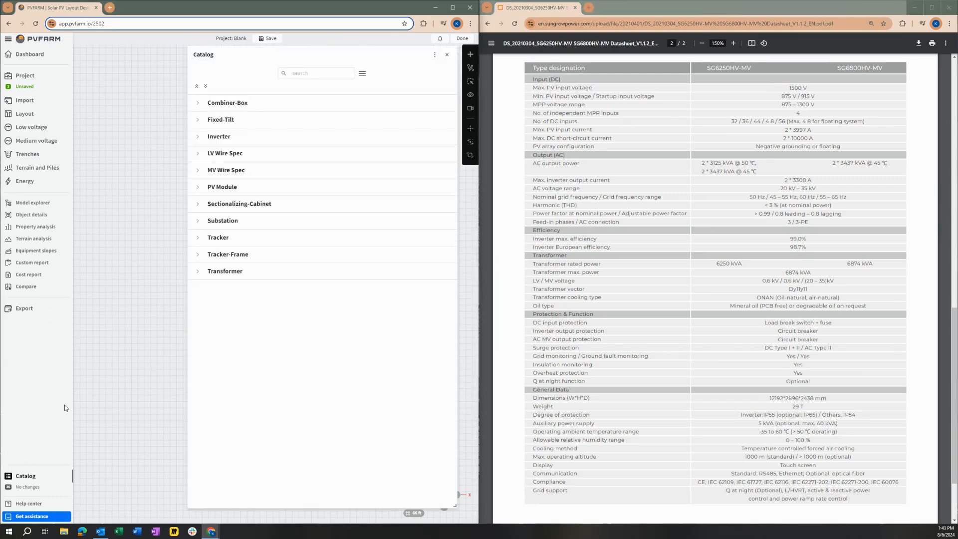
{"action": "left_click", "coordinate": [197, 269]}
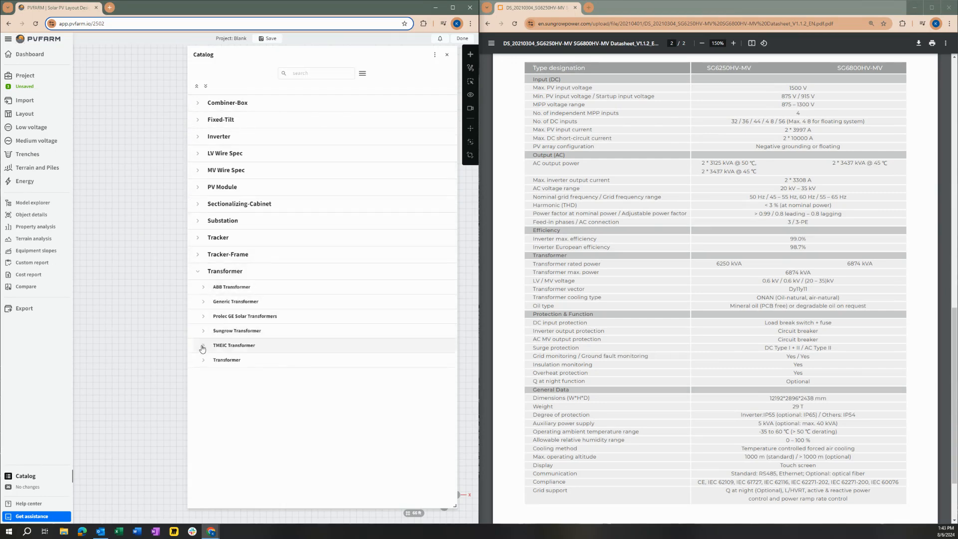
{"action": "left_click", "coordinate": [203, 331]}
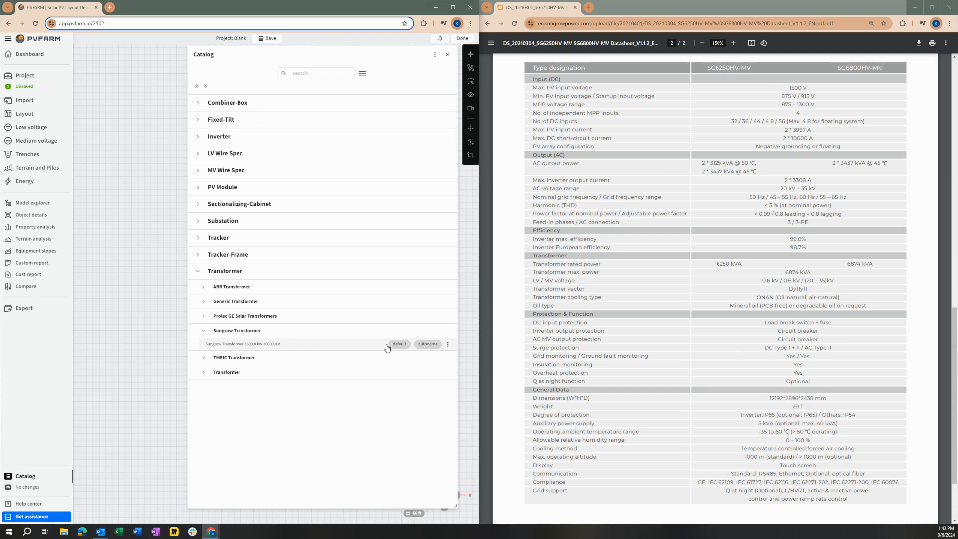
{"action": "left_click", "coordinate": [210, 301]}
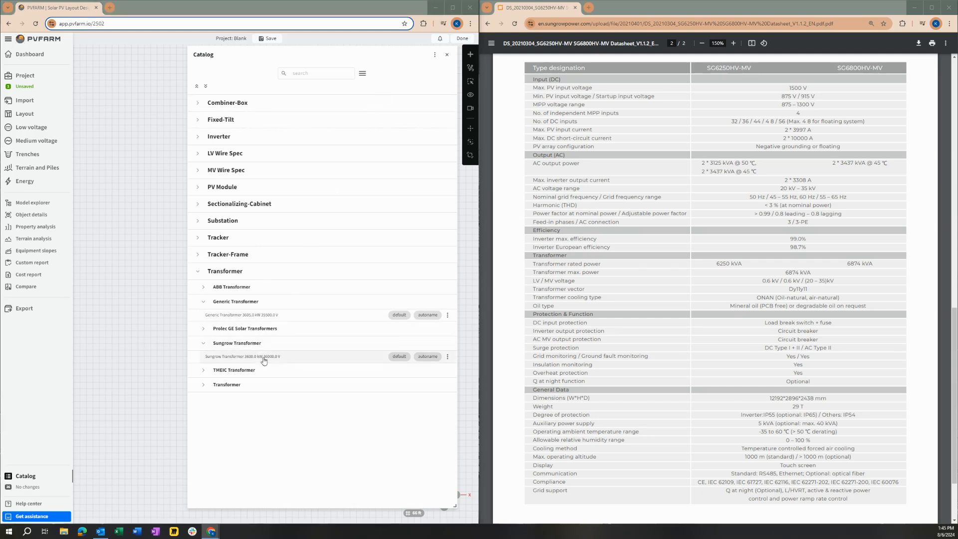
{"action": "left_click", "coordinate": [447, 357]}
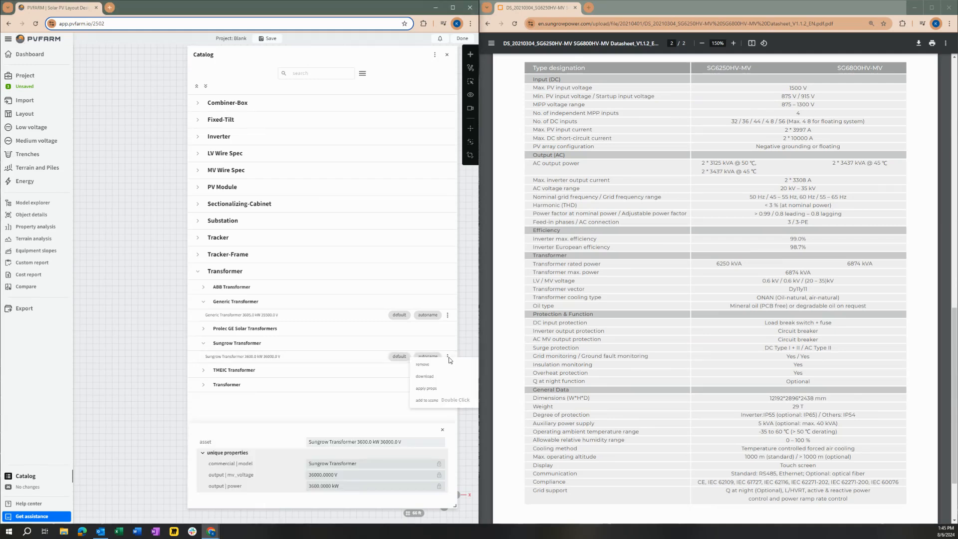
{"action": "left_click", "coordinate": [430, 401]}
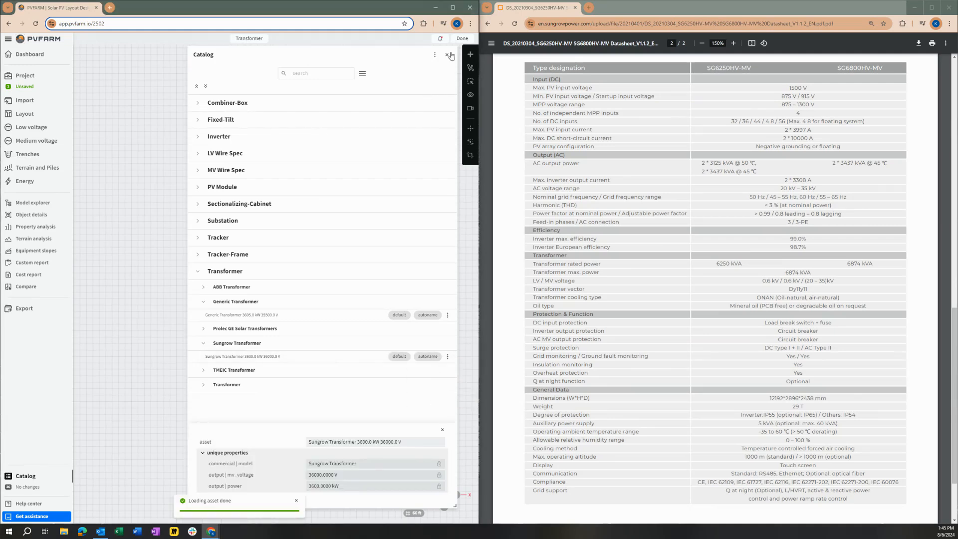
{"action": "left_click", "coordinate": [447, 55]}
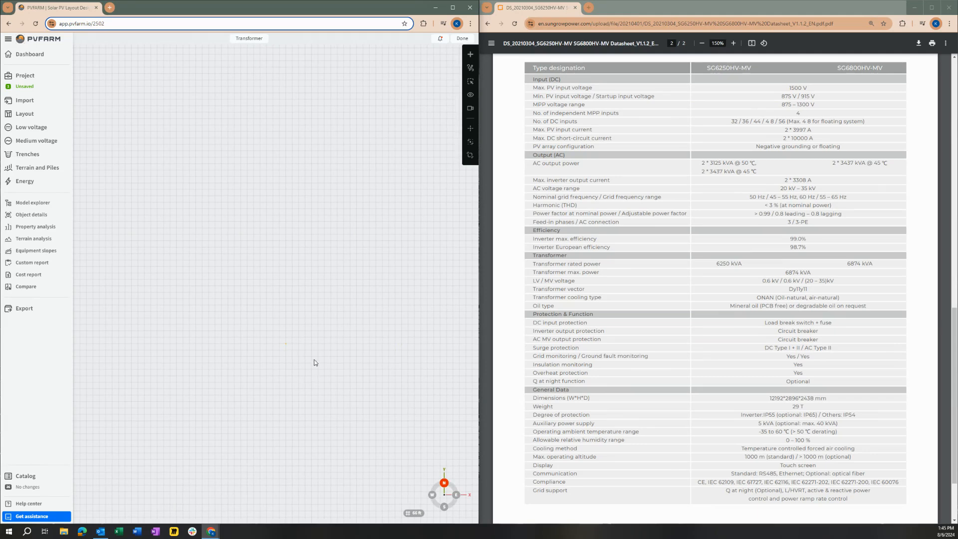
Open the placed transformer's object details and examine its circuit, commercial, cost, dimension, input and output properties.
{"action": "key", "text": "f"}
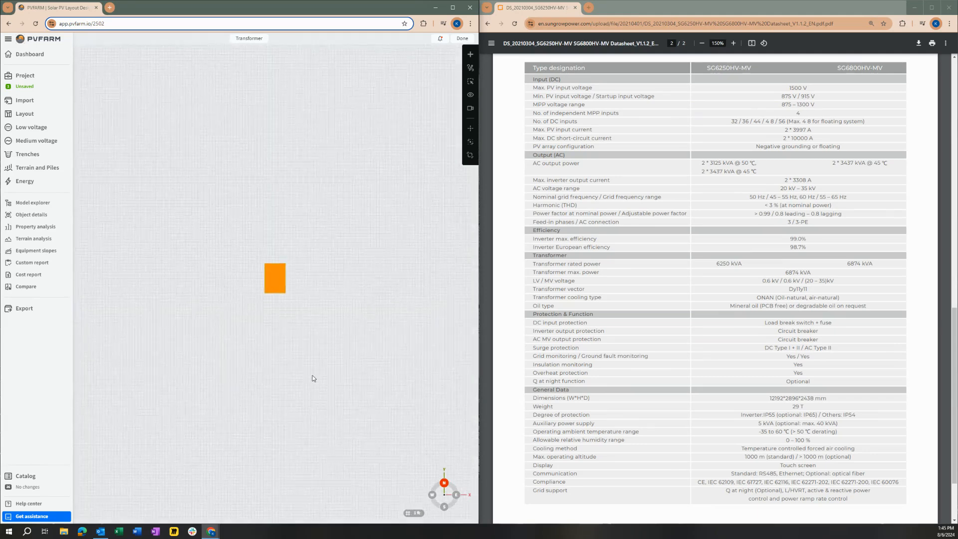
{"action": "scroll", "coordinate": [270, 270], "scroll_direction": "up", "scroll_amount": 6}
{"action": "scroll", "coordinate": [233, 315], "scroll_direction": "down", "scroll_amount": 1}
{"action": "left_click_drag", "start_coordinate": [229, 312], "coordinate": [266, 301]}
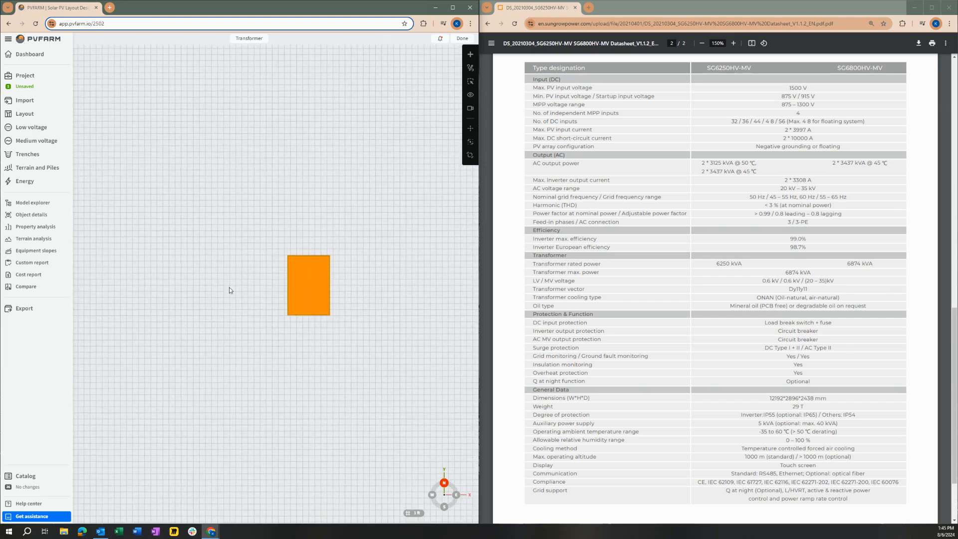
{"action": "left_click", "coordinate": [31, 215]}
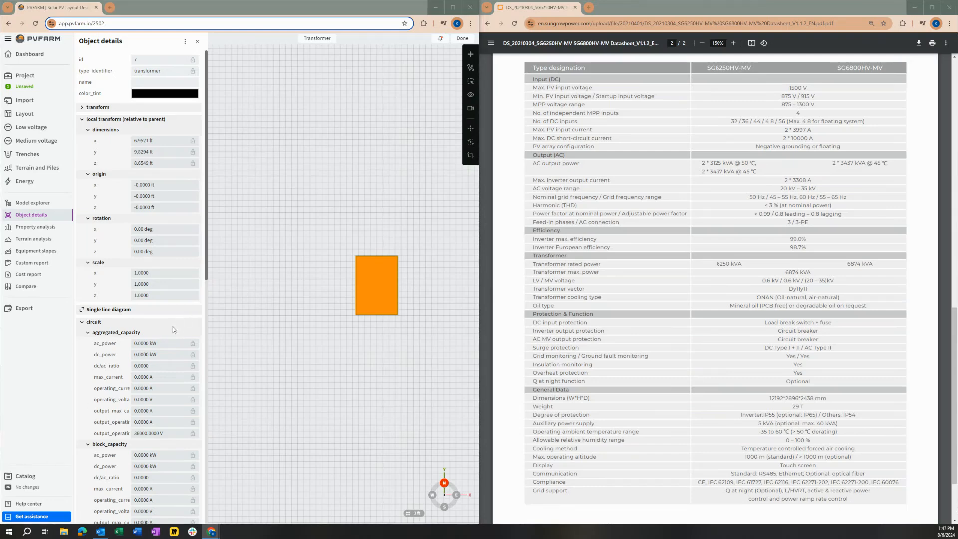
{"action": "scroll", "coordinate": [172, 326], "scroll_direction": "down", "scroll_amount": 5}
{"action": "scroll", "coordinate": [171, 333], "scroll_direction": "down", "scroll_amount": 4}
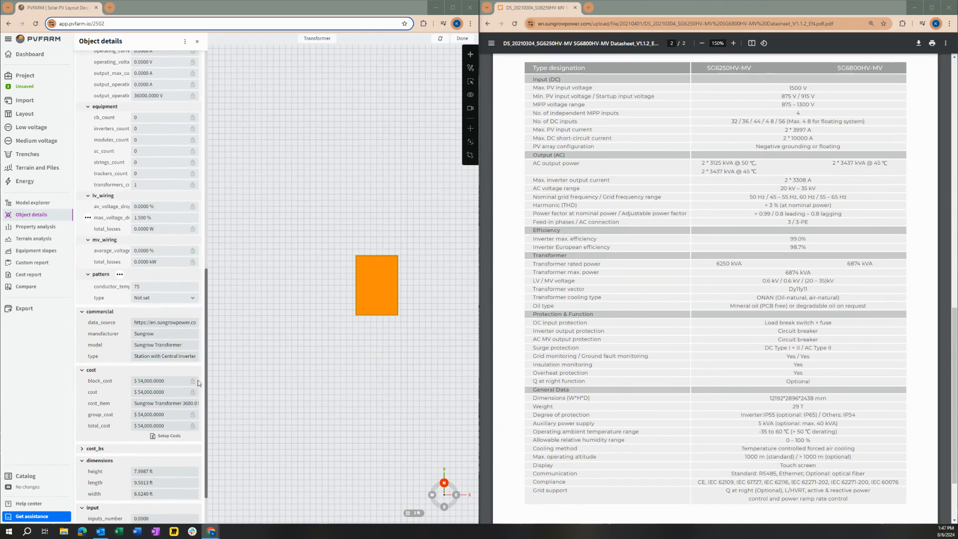
{"action": "scroll", "coordinate": [198, 383], "scroll_direction": "down", "scroll_amount": 1}
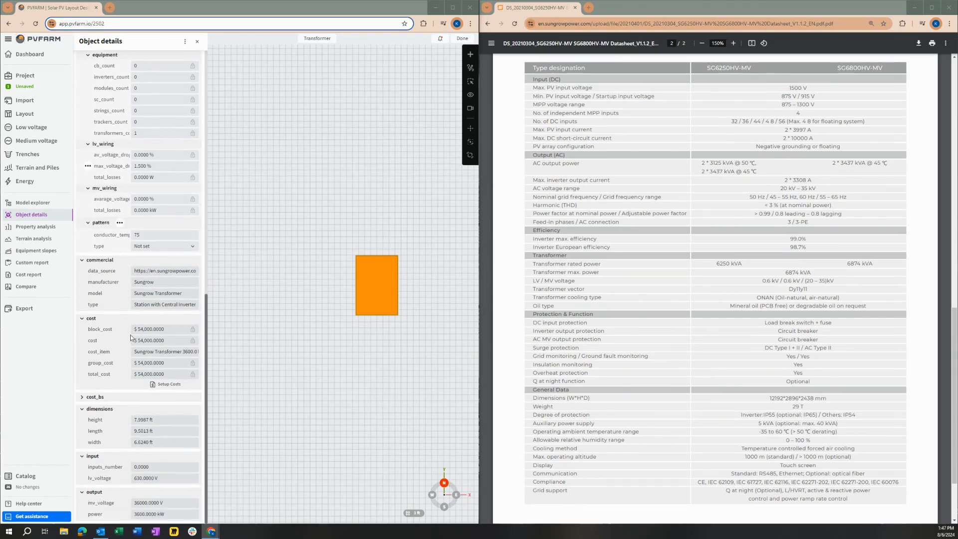
{"action": "scroll", "coordinate": [159, 243], "scroll_direction": "up", "scroll_amount": 2}
{"action": "scroll", "coordinate": [152, 379], "scroll_direction": "down", "scroll_amount": 2}
{"action": "left_click", "coordinate": [163, 282]}
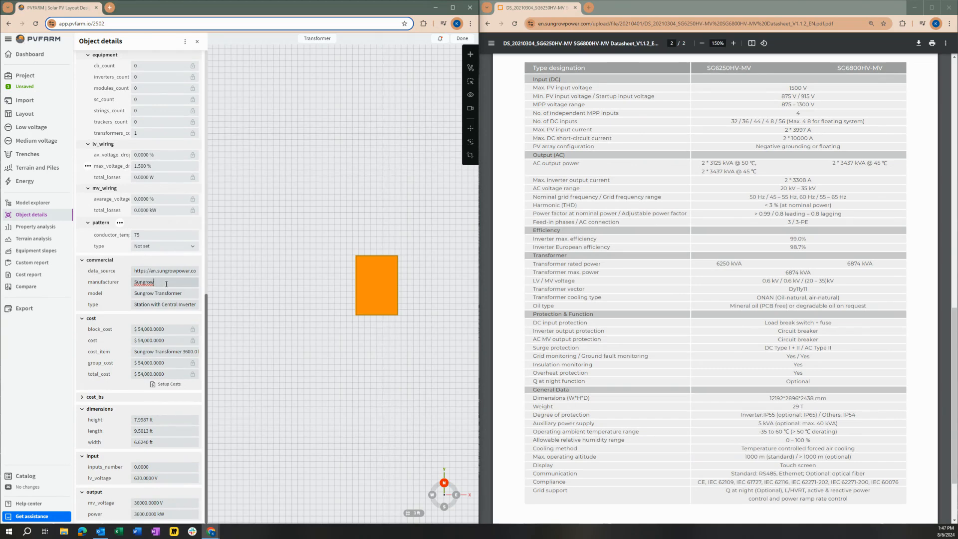
{"action": "left_click_drag", "start_coordinate": [156, 282], "coordinate": [131, 285]}
{"action": "left_click", "coordinate": [181, 285]}
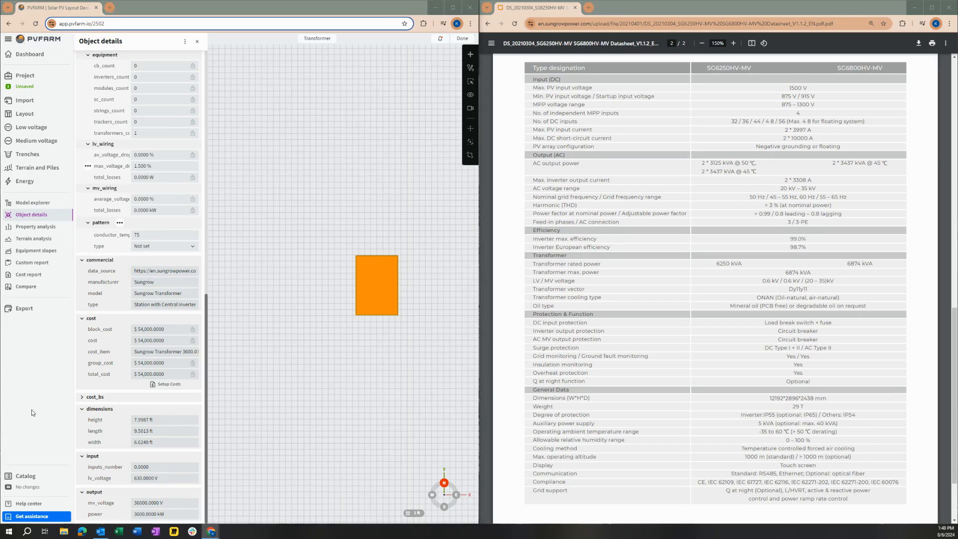
Replace the transformer's commercial data source with the web address of the open Sungrow datasheet.
{"action": "left_click", "coordinate": [159, 271]}
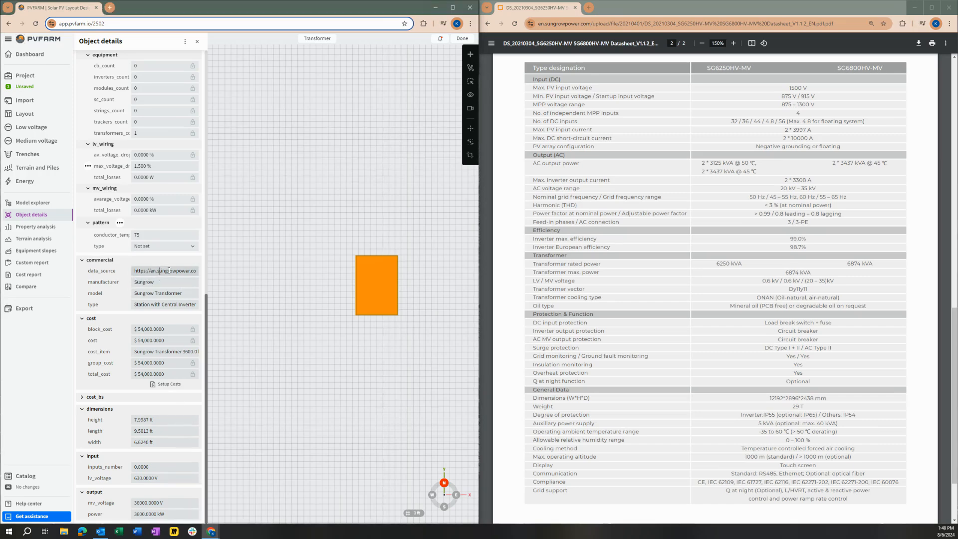
{"action": "key", "text": "ctrl+a"}
{"action": "key", "text": "BackSpace"}
{"action": "left_click", "coordinate": [557, 25]}
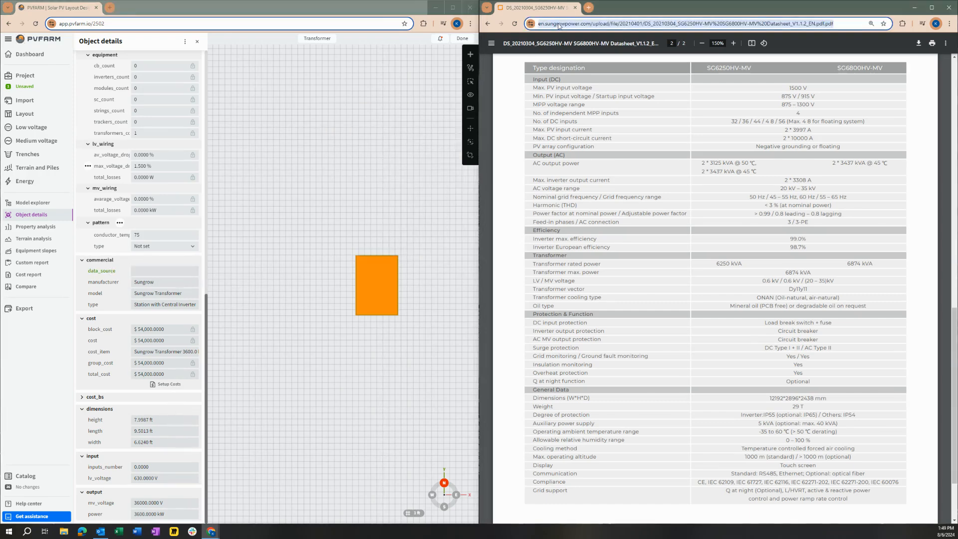
{"action": "left_click", "coordinate": [162, 269]}
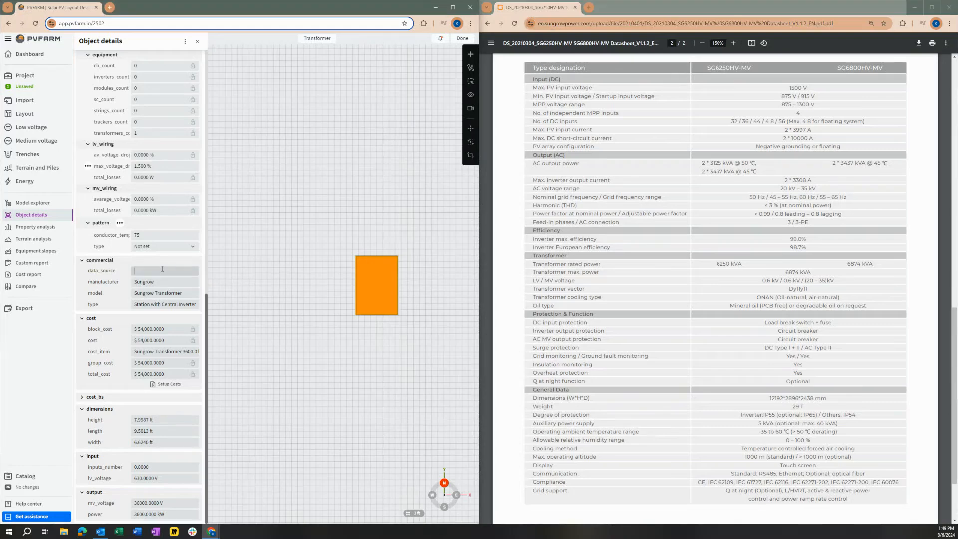
{"action": "type", "text": "https://en.sungrowpower.com/upload/file/20210401/DS_20210304_SG6250HV-MV%20SG6800HV-MV%20Datasheet_V1.1.2_EN.pdf"}
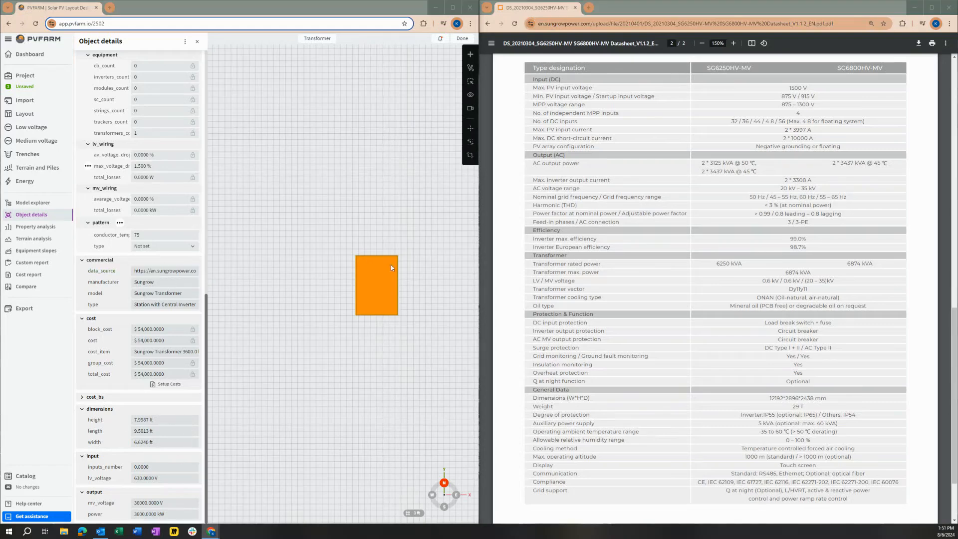
Copy the model designation SG6250HV-MV from the datasheet's type designation row.
{"action": "left_click_drag", "start_coordinate": [750, 67], "coordinate": [707, 68]}
{"action": "key", "text": "ctrl+c"}
{"action": "right_click", "coordinate": [718, 70]}
{"action": "left_click", "coordinate": [726, 74]}
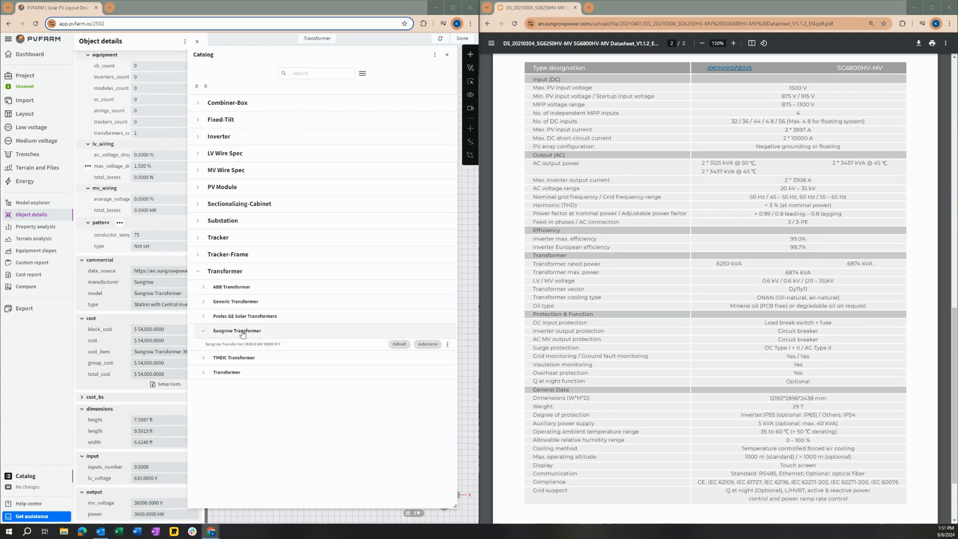
Look through the TMEIC, obsolete, Prolec GE and Generic transformer entries in the catalog, and close it.
{"action": "left_click", "coordinate": [205, 359]}
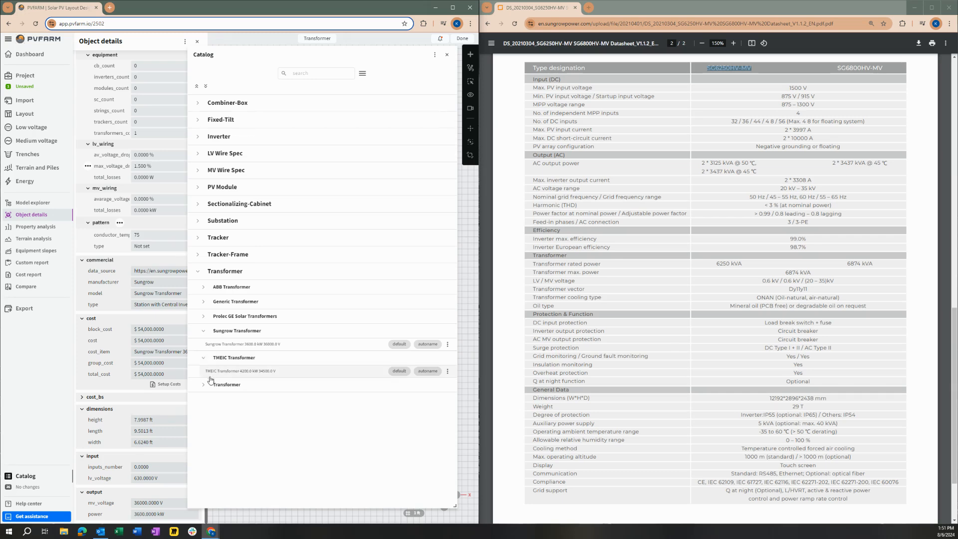
{"action": "left_click", "coordinate": [203, 384]}
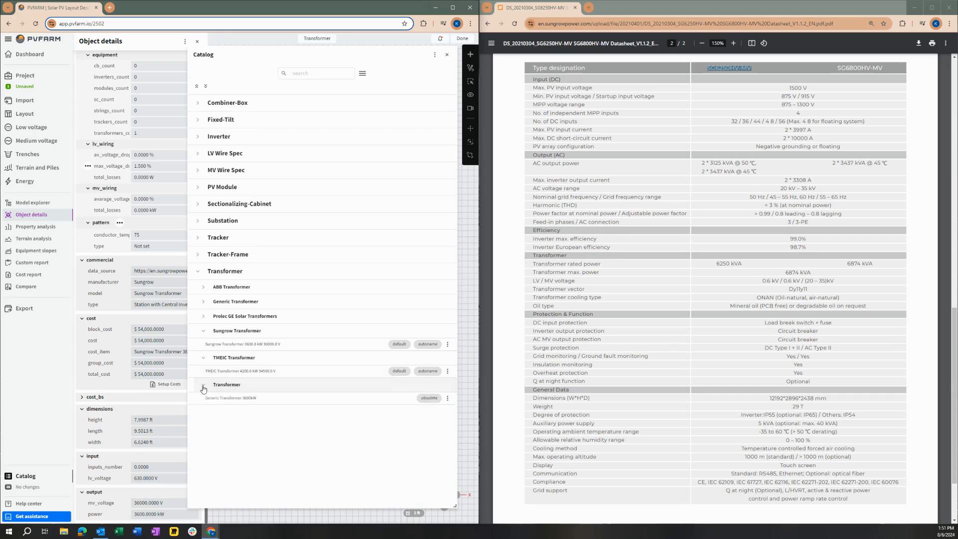
{"action": "left_click", "coordinate": [203, 316]}
{"action": "left_click", "coordinate": [204, 305]}
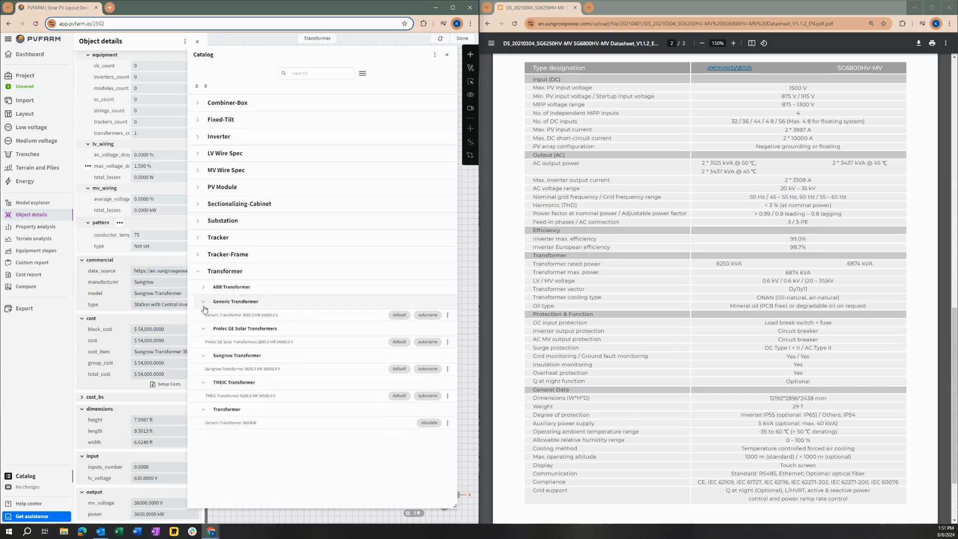
{"action": "left_click", "coordinate": [446, 55]}
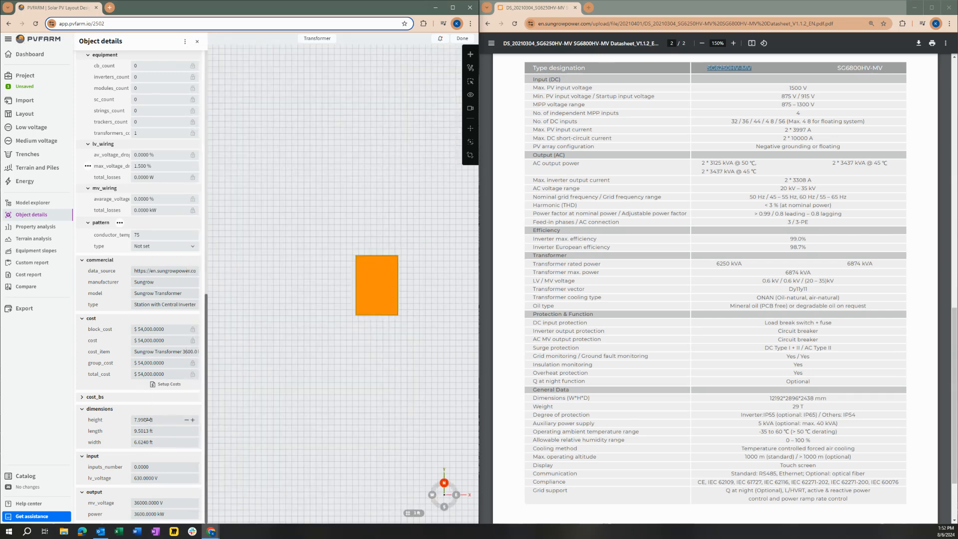
Name the transformer SG6250HV-MV in its object details, using the copied designation.
{"action": "scroll", "coordinate": [145, 324], "scroll_direction": "up", "scroll_amount": 15}
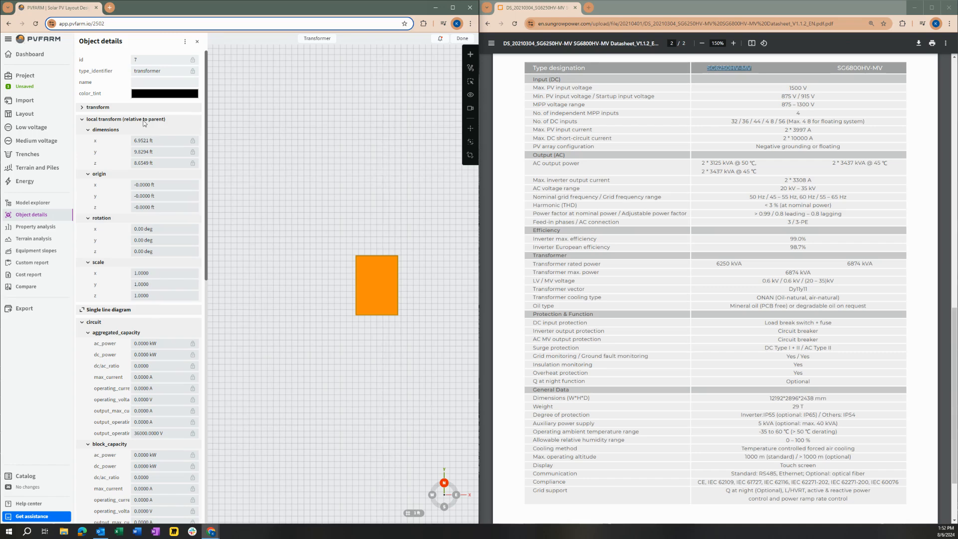
{"action": "right_click", "coordinate": [148, 81]}
{"action": "left_click", "coordinate": [160, 133]}
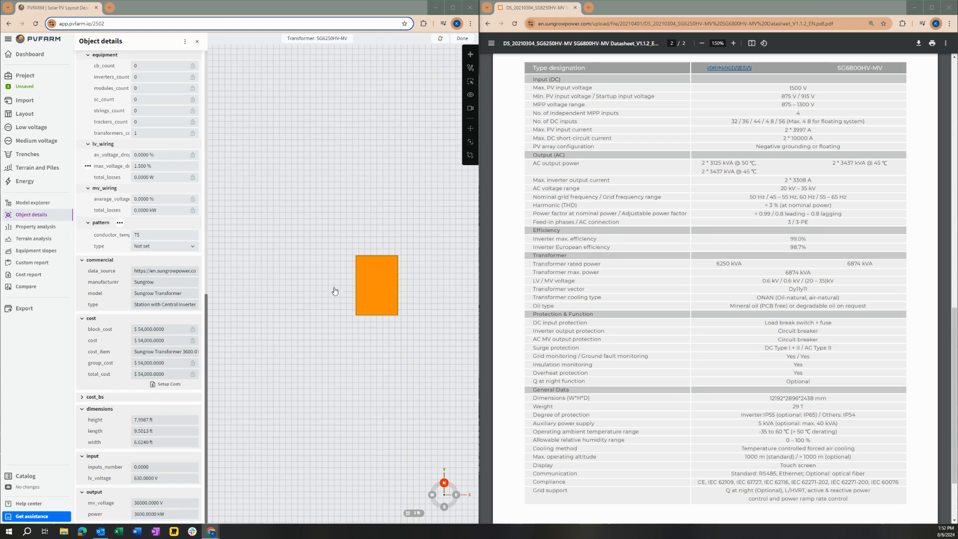
Check the transformer's commercial type against the turnkey station shown in the datasheet.
{"action": "left_click", "coordinate": [140, 303]}
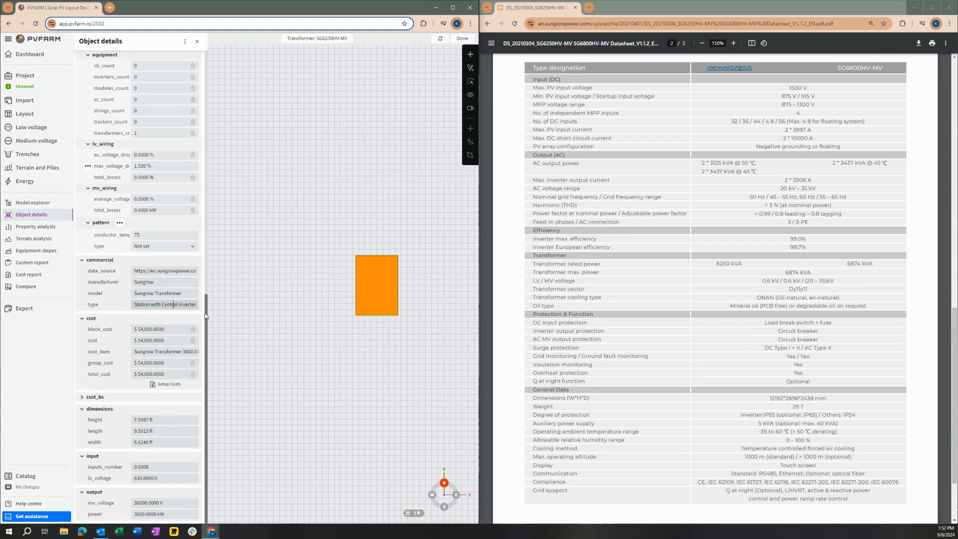
{"action": "scroll", "coordinate": [657, 246], "scroll_direction": "up", "scroll_amount": 15}
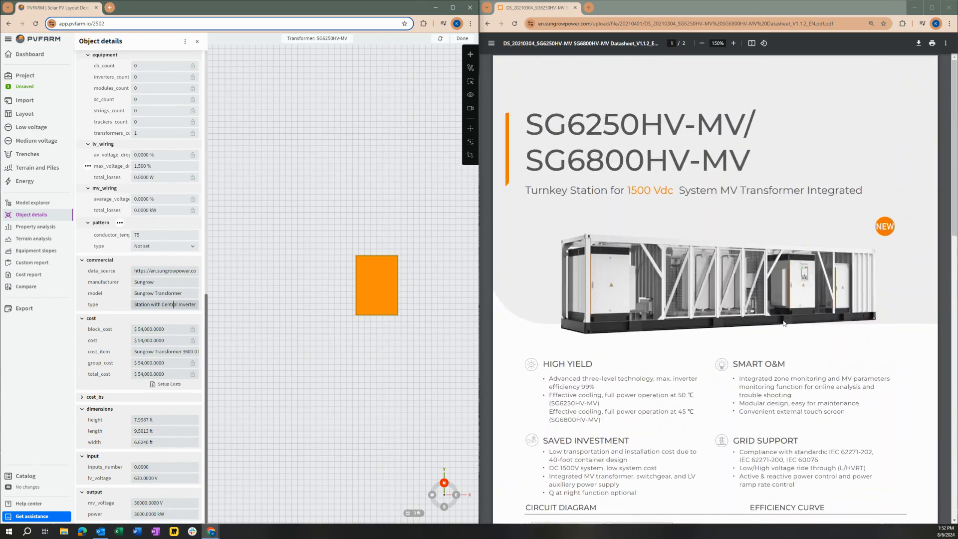
{"action": "scroll", "coordinate": [764, 329], "scroll_direction": "down", "scroll_amount": 10}
{"action": "scroll", "coordinate": [764, 329], "scroll_direction": "down", "scroll_amount": 5}
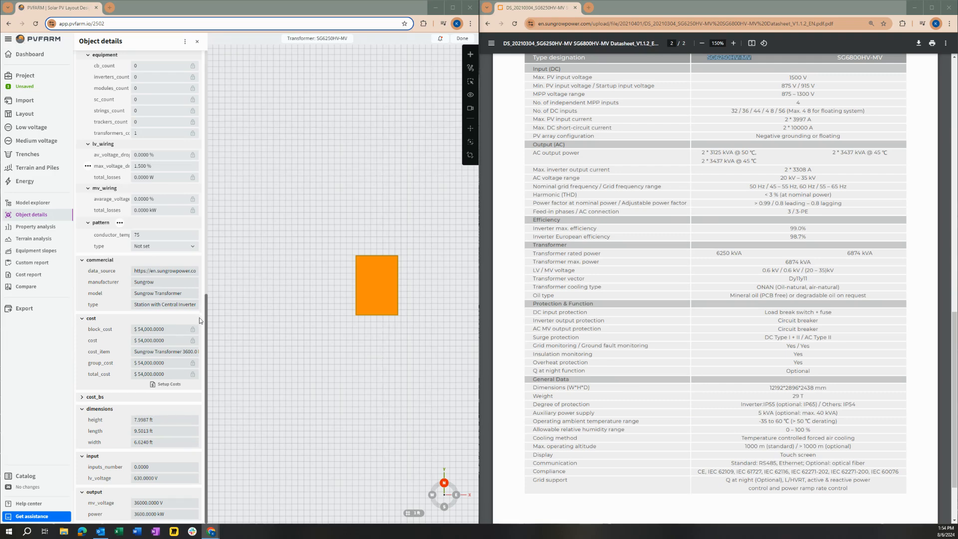
Open the transformer's cost setup, review its unit and total costs in the cost report, and close the report.
{"action": "left_click", "coordinate": [208, 321]}
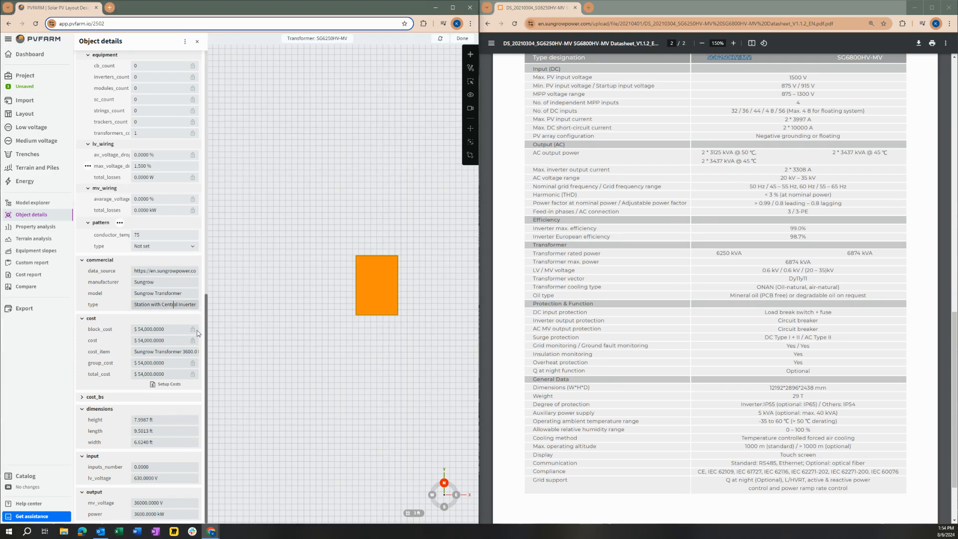
{"action": "left_click", "coordinate": [167, 387]}
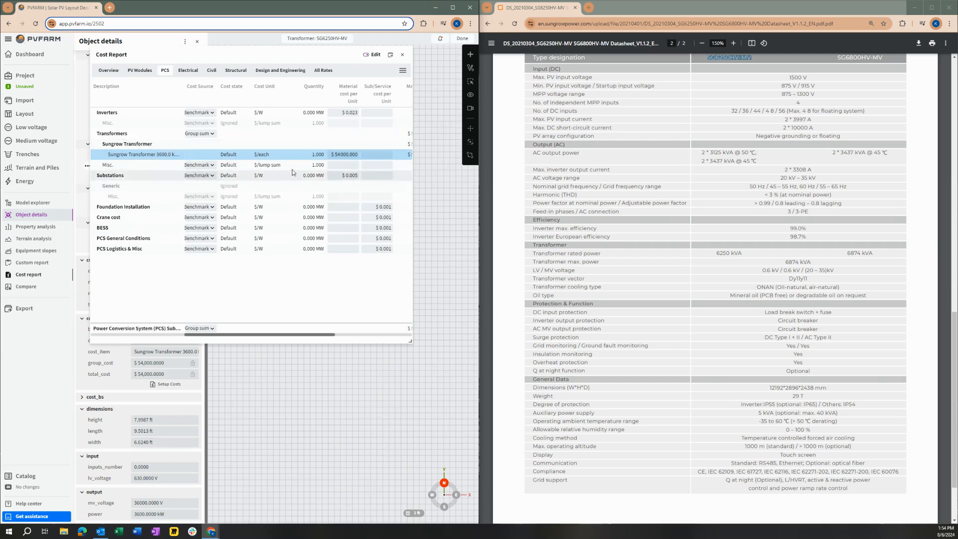
{"action": "scroll", "coordinate": [232, 327], "scroll_direction": "right", "scroll_amount": 5}
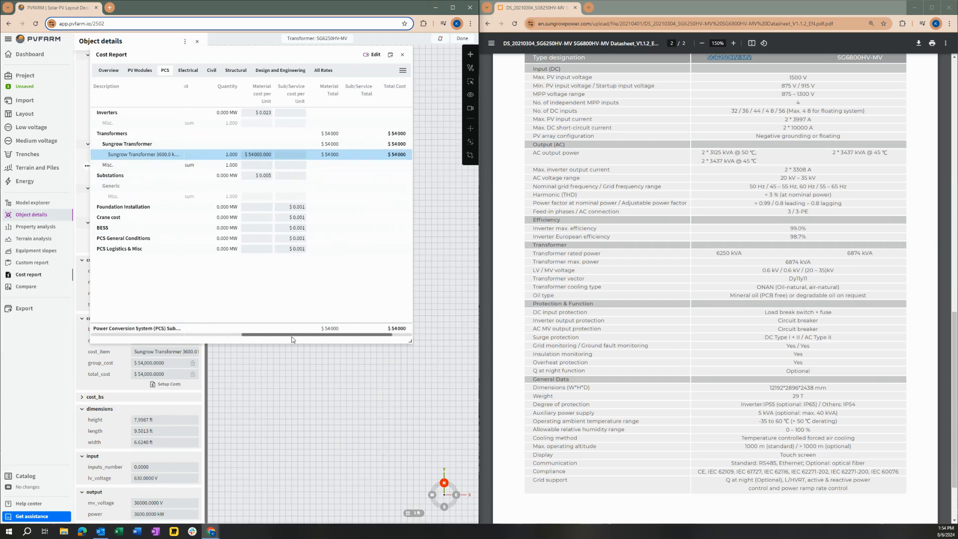
{"action": "scroll", "coordinate": [246, 337], "scroll_direction": "left", "scroll_amount": 4}
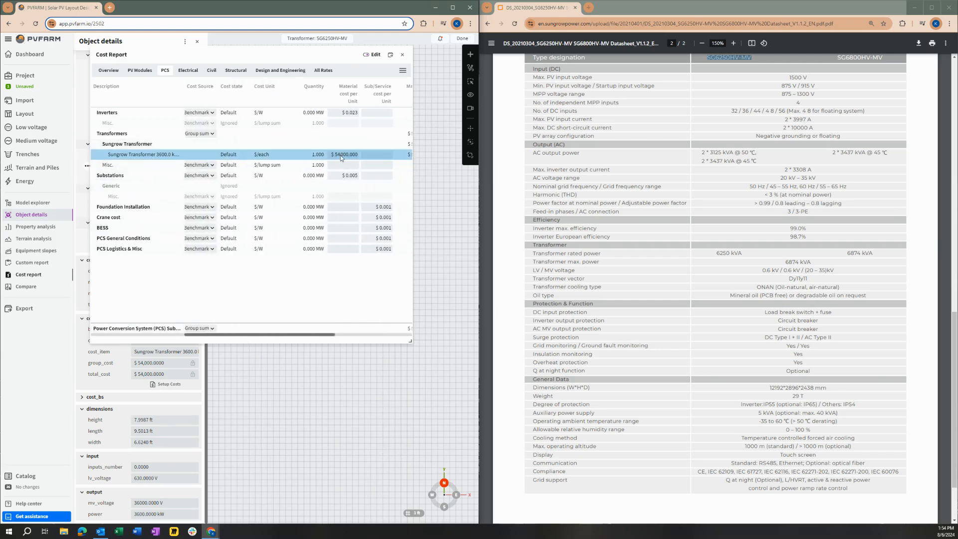
{"action": "left_click", "coordinate": [402, 56]}
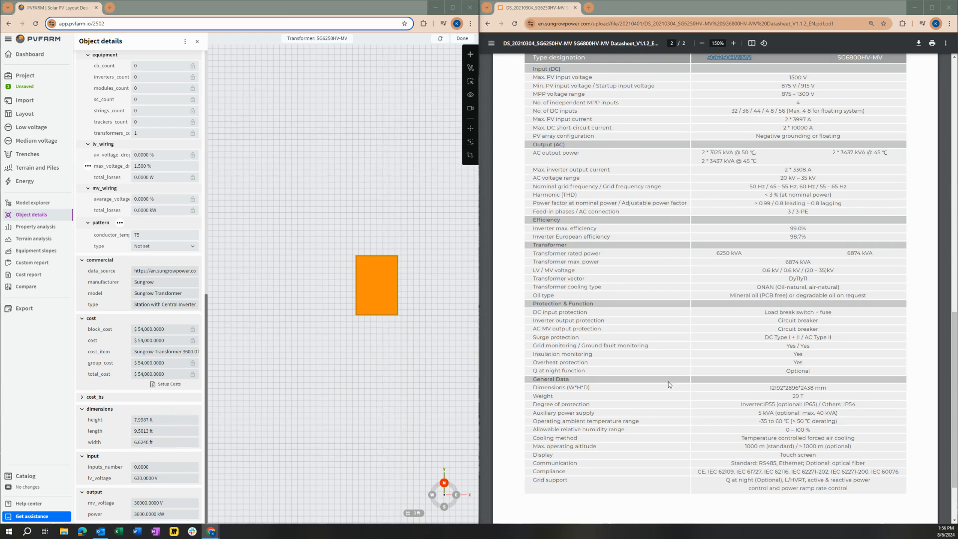
Set the transformer's dimensions from the datasheet: height 9.5 ft, length 7.99 ft and width 40 ft.
{"action": "left_click_drag", "start_coordinate": [590, 388], "coordinate": [531, 390]}
{"action": "left_click_drag", "start_coordinate": [768, 389], "coordinate": [850, 385]}
{"action": "left_click", "coordinate": [866, 388]}
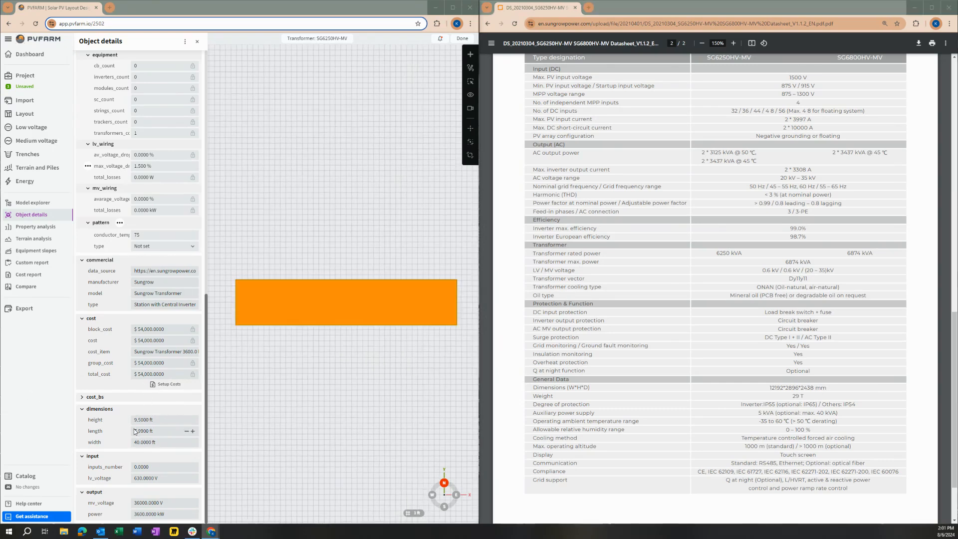
{"action": "left_click_drag", "start_coordinate": [390, 381], "coordinate": [385, 329]}
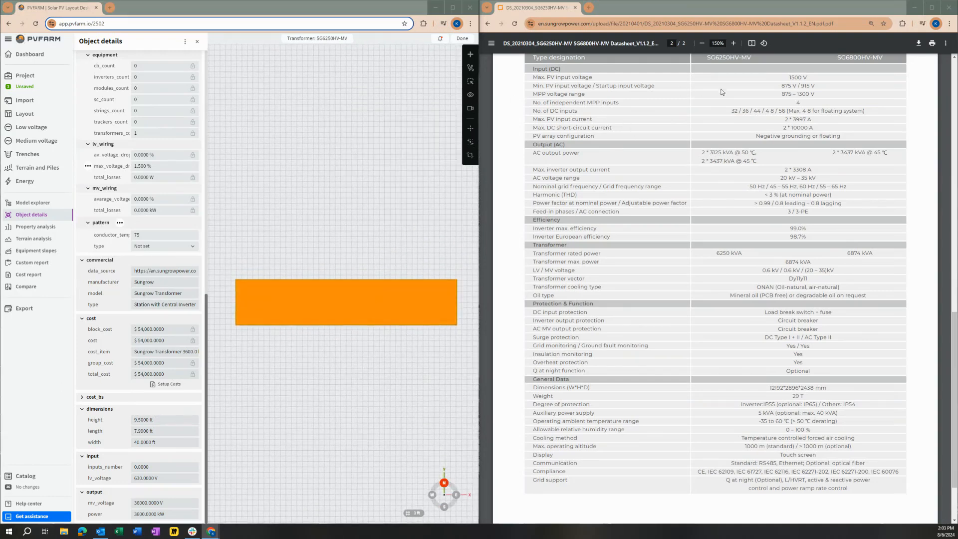
Set the transformer's number of inputs to 4 and its low-voltage input to 1500 V, following the datasheet.
{"action": "left_click", "coordinate": [808, 98]}
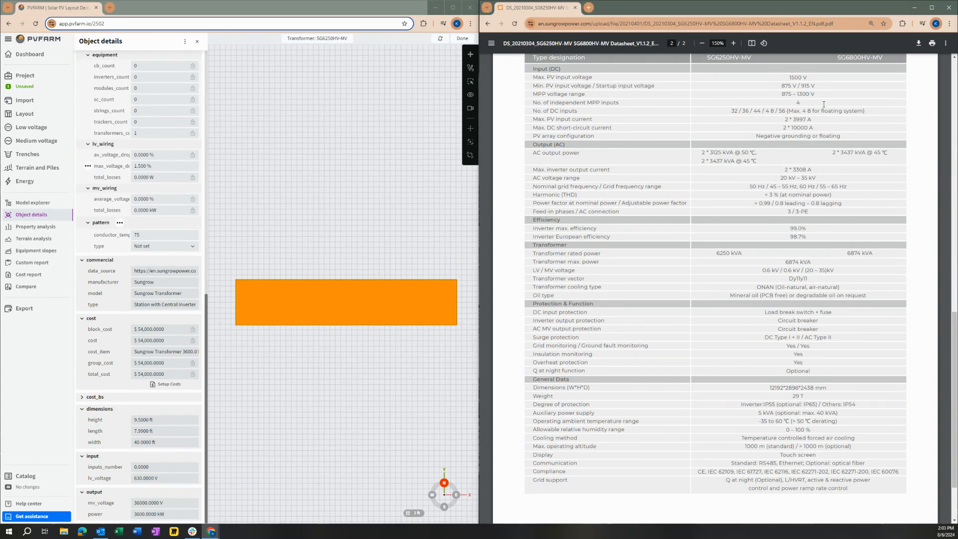
{"action": "left_click", "coordinate": [155, 467]}
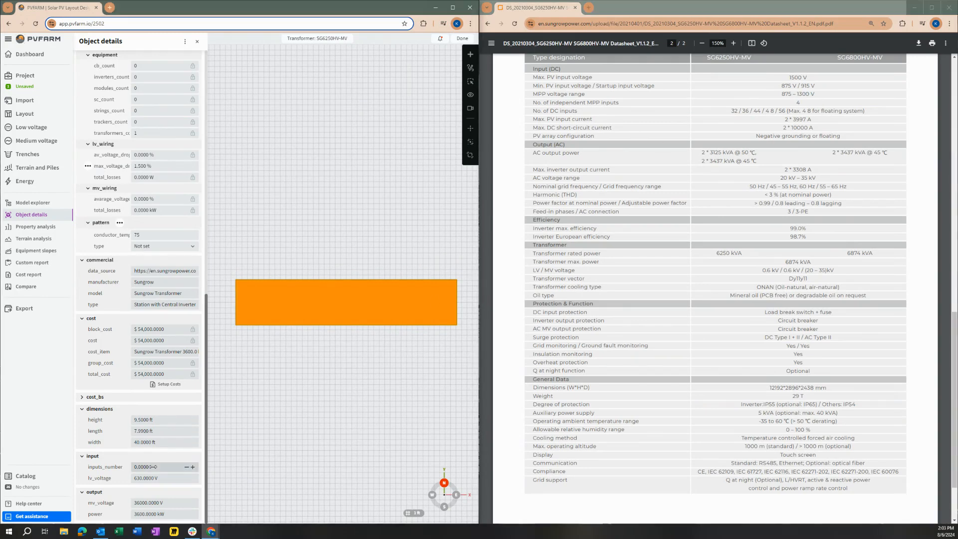
{"action": "type", "text": "4"}
{"action": "key", "text": "Return"}
{"action": "left_click", "coordinate": [164, 480]}
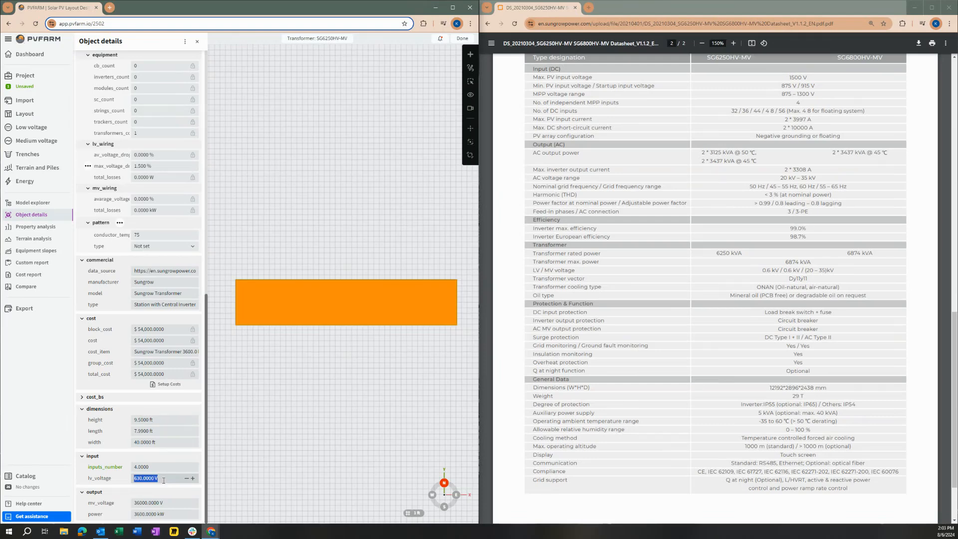
{"action": "type", "text": "150"}
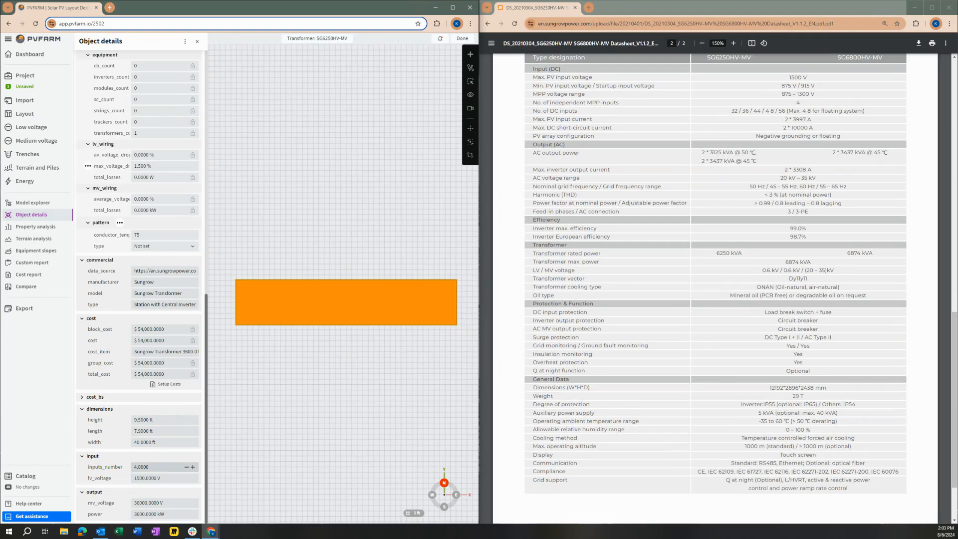
{"action": "type", "text": "00"}
{"action": "key", "text": "BackSpace"}
{"action": "key", "text": "Return"}
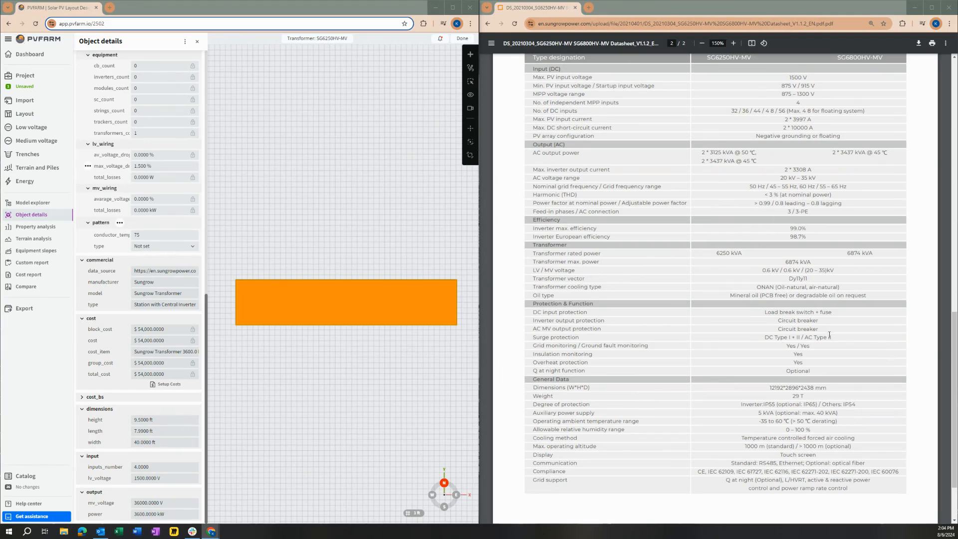
Set the transformer's output to 35000 V medium voltage and 6874 kW power per the datasheet, and close the object details.
{"action": "left_click_drag", "start_coordinate": [838, 267], "coordinate": [810, 270]}
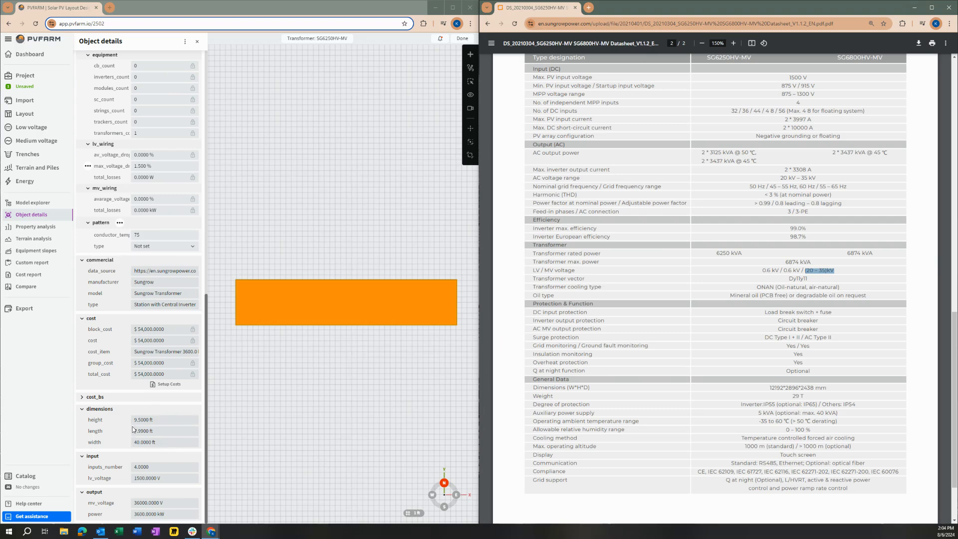
{"action": "left_click", "coordinate": [141, 503]}
{"action": "left_click", "coordinate": [139, 502]}
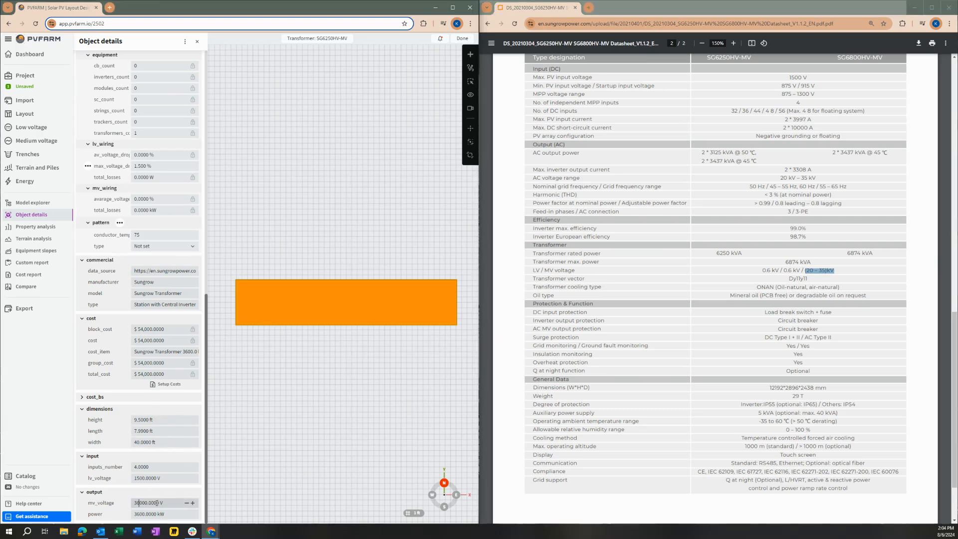
{"action": "left_click", "coordinate": [828, 272]}
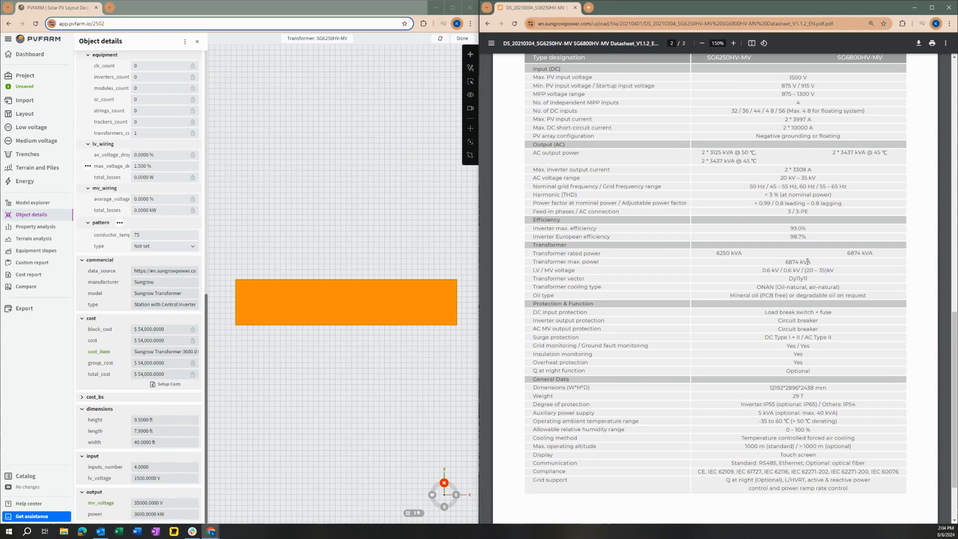
{"action": "left_click_drag", "start_coordinate": [785, 261], "coordinate": [811, 263]}
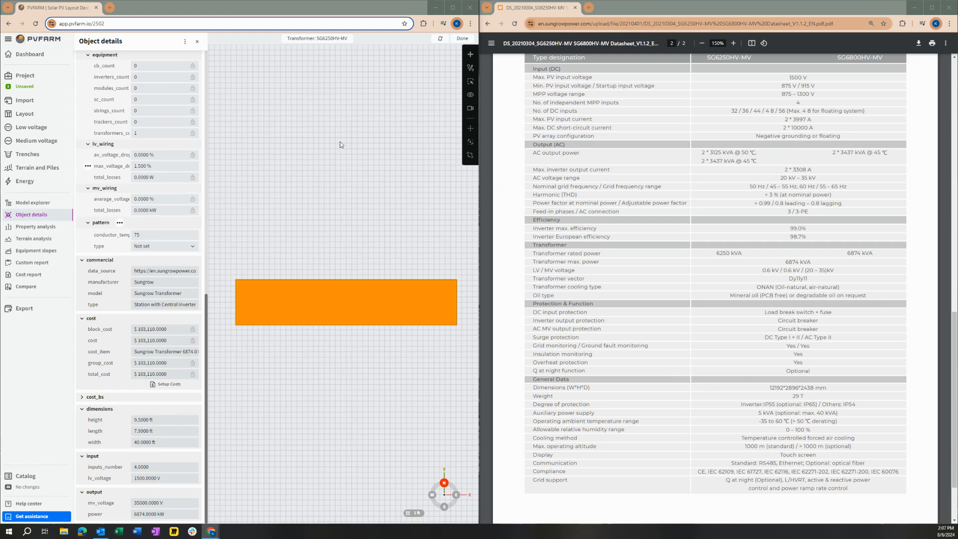
{"action": "left_click", "coordinate": [198, 42]}
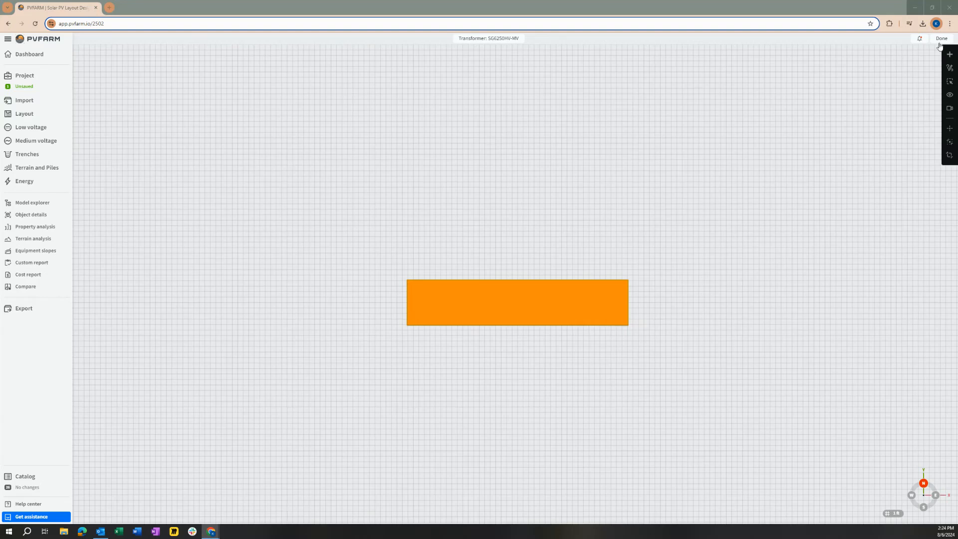
Add the transformer to the catalog as a .bimasset, review its catalog entry's unique properties, and close the catalog.
{"action": "left_click", "coordinate": [949, 55]}
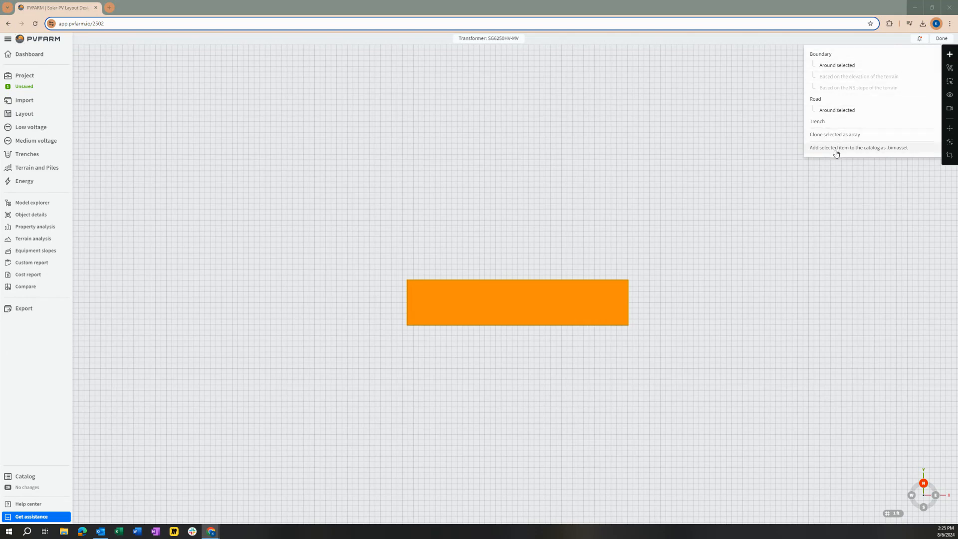
{"action": "left_click", "coordinate": [889, 152]}
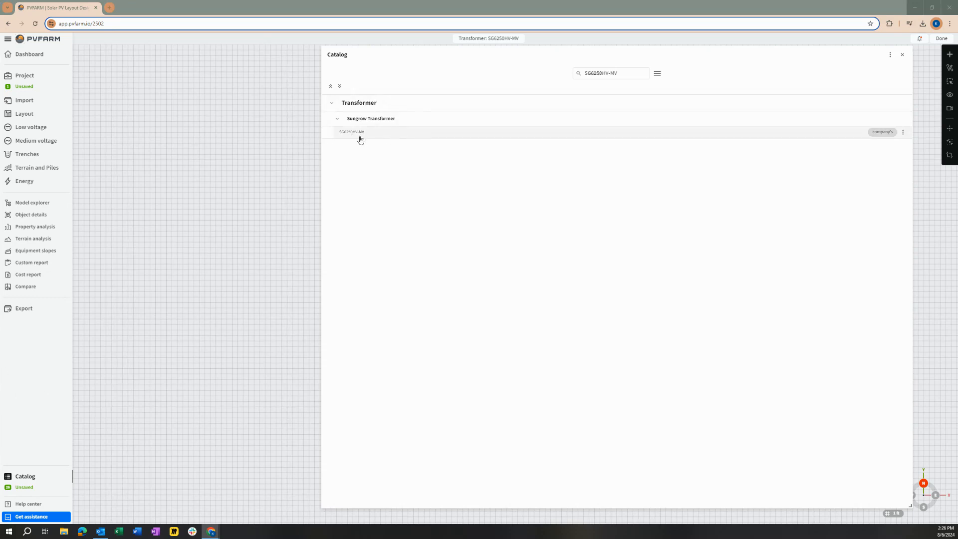
{"action": "left_click", "coordinate": [902, 133]}
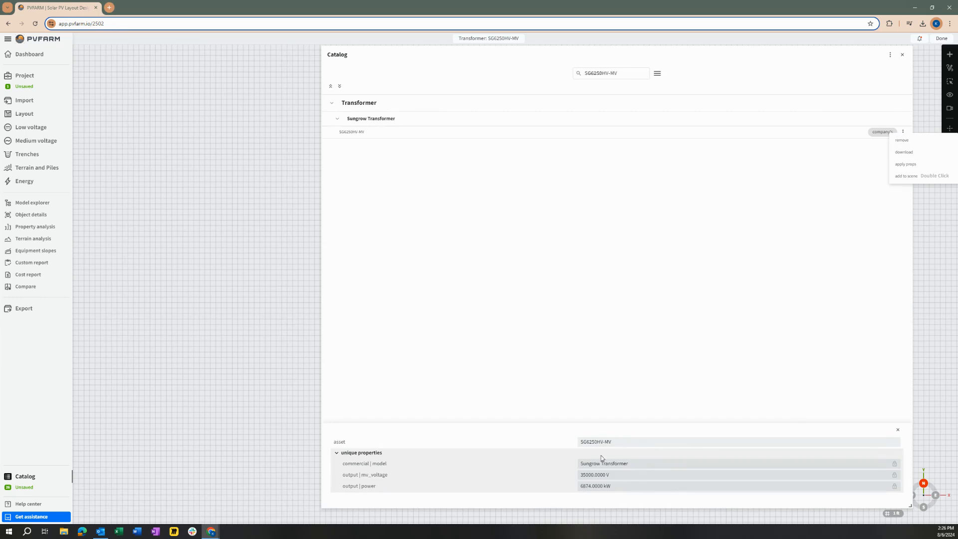
{"action": "left_click", "coordinate": [629, 442]}
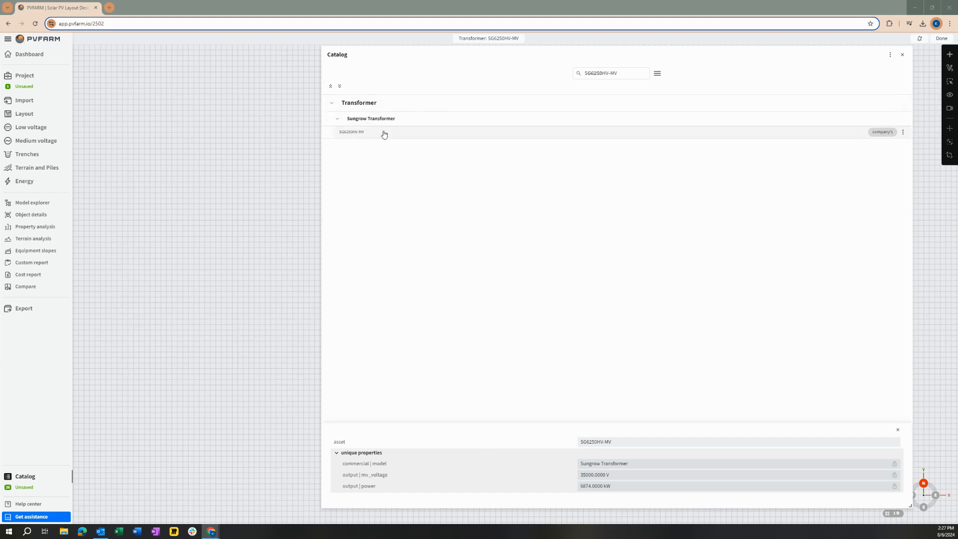
{"action": "left_click", "coordinate": [902, 55]}
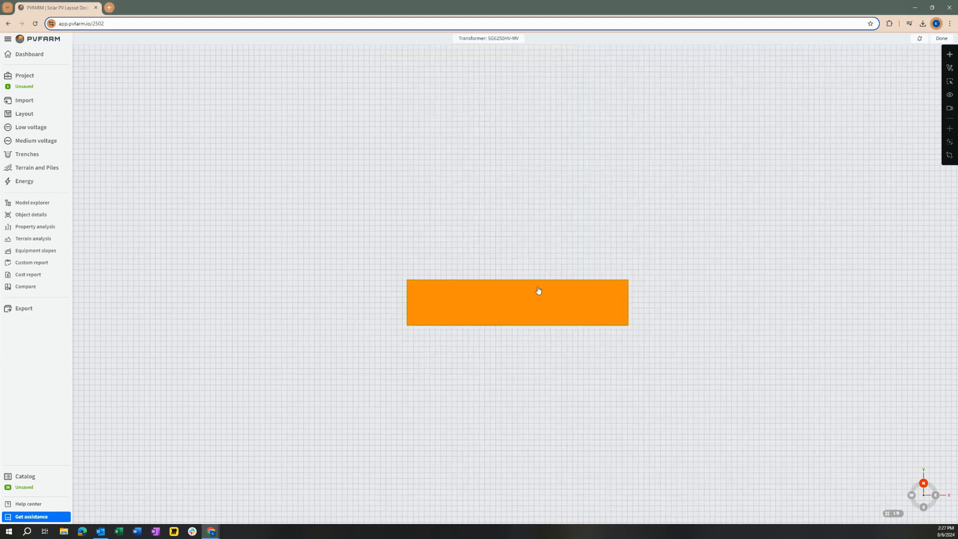
Remove the transformer's custom name in its object details and add it to the catalog again under its automatic name.
{"action": "left_click", "coordinate": [27, 215]}
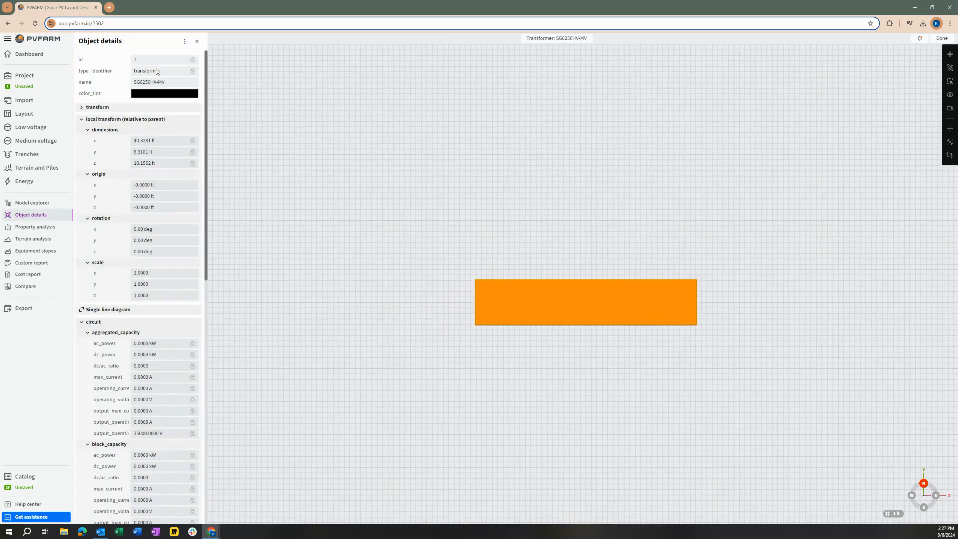
{"action": "left_click_drag", "start_coordinate": [177, 82], "coordinate": [125, 85]}
{"action": "key", "text": "BackSpace"}
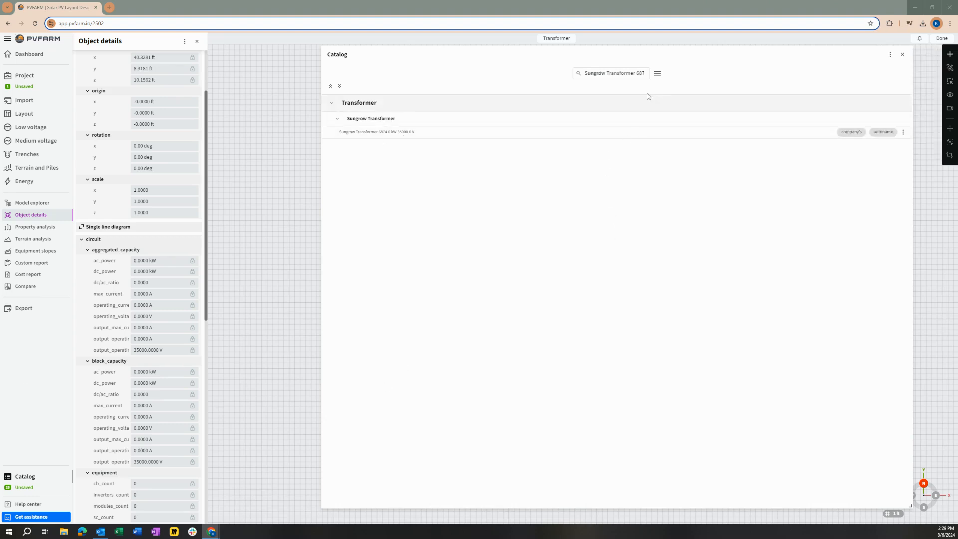
Save the catalog, expand the Sungrow Transformer group to check its entries, and close the object details.
{"action": "left_click", "coordinate": [659, 75]}
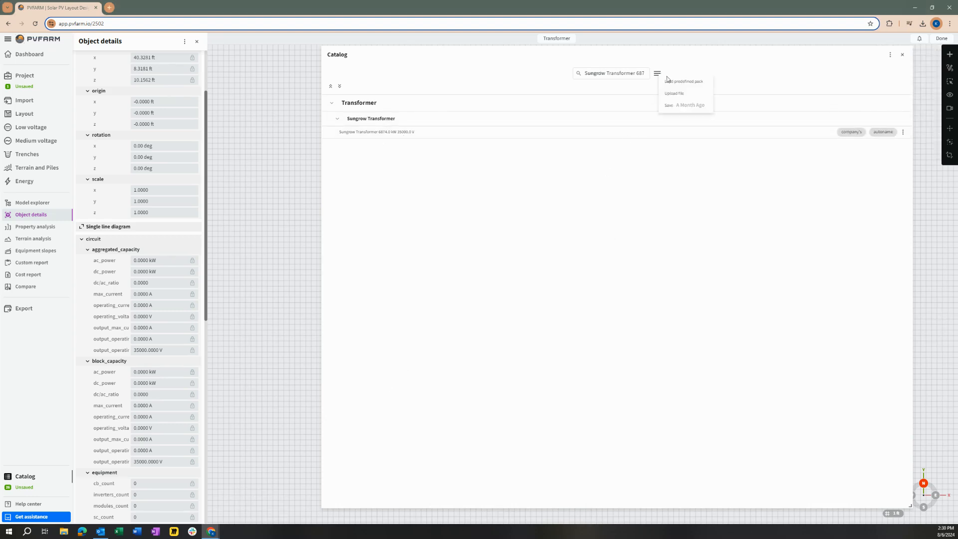
{"action": "left_click", "coordinate": [687, 106]}
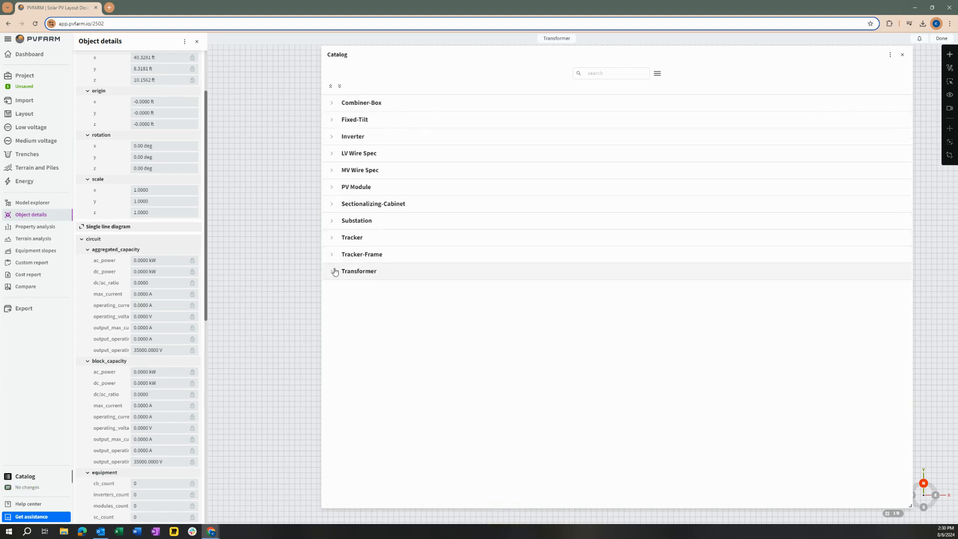
{"action": "left_click", "coordinate": [333, 271]}
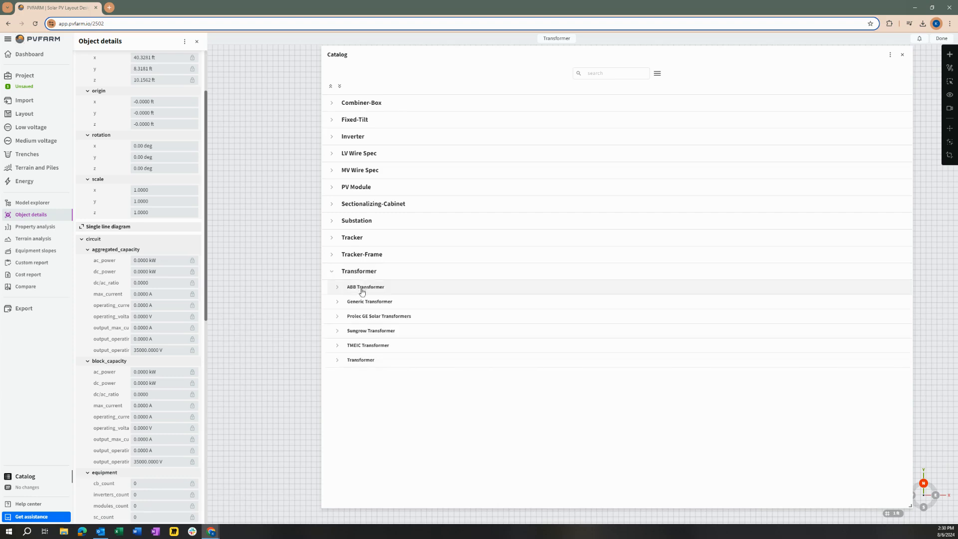
{"action": "left_click", "coordinate": [338, 331]}
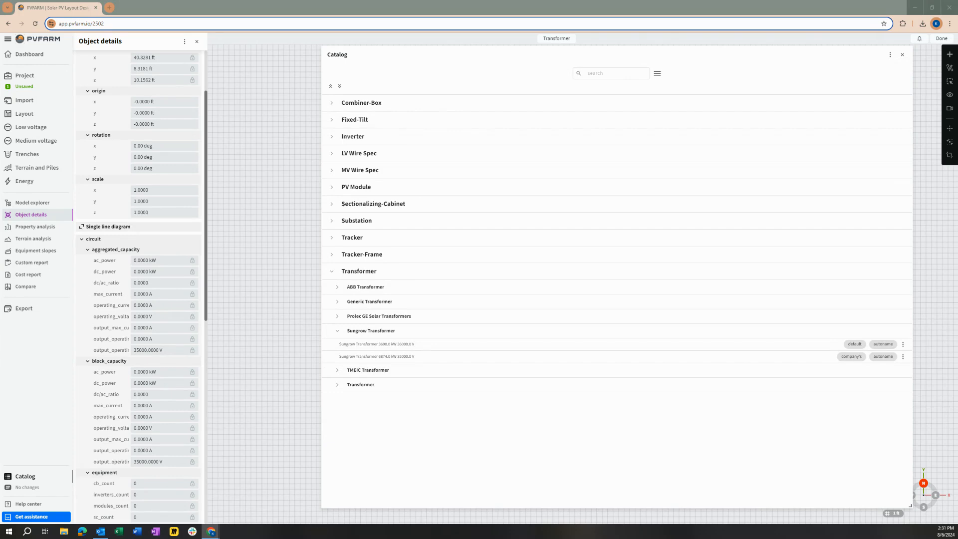
{"action": "left_click", "coordinate": [197, 41]}
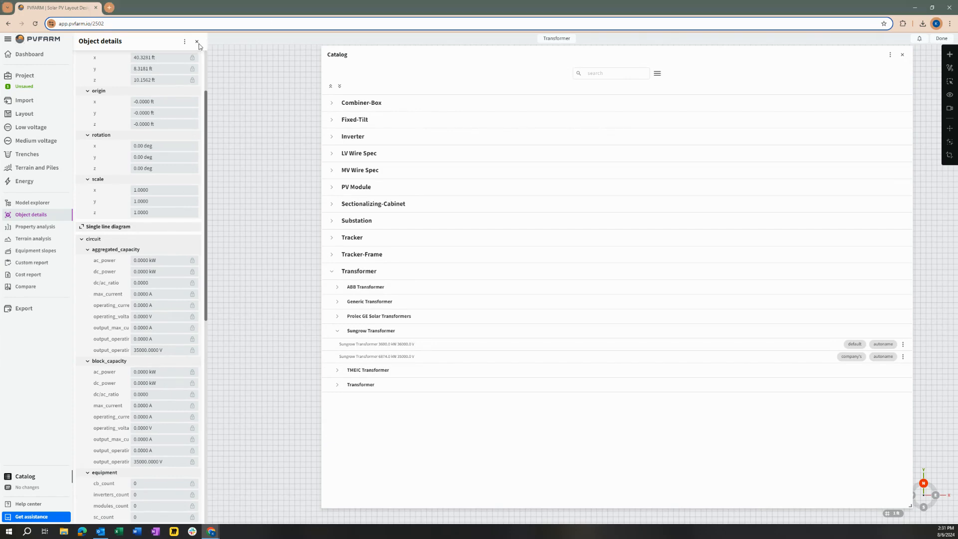